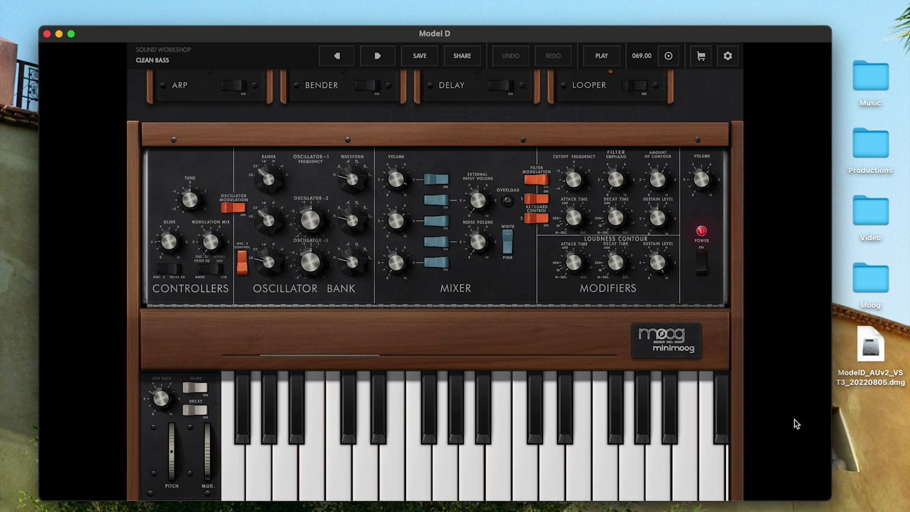
Step: Quit the Model D standalone synth with Cmd+Q
key("super+q")
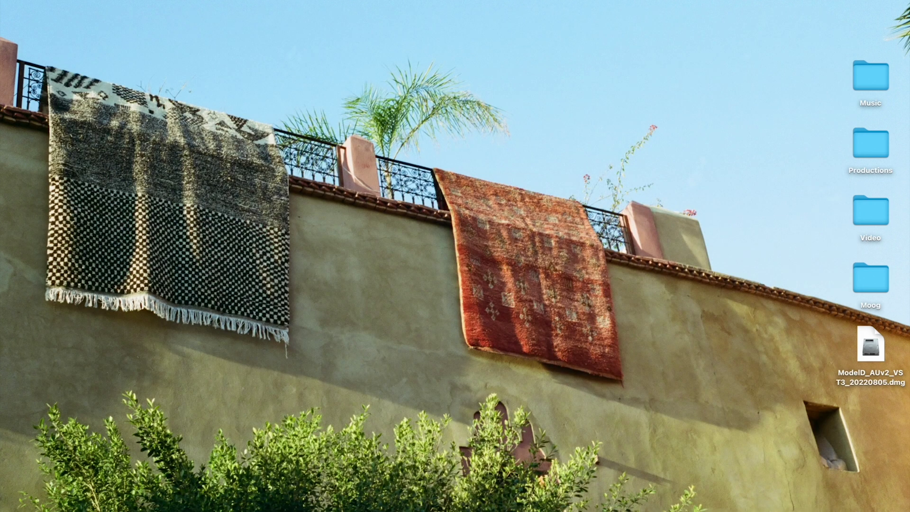
Step: Install the Model D AU component by copying it into the Components folder
left_click(860, 346)
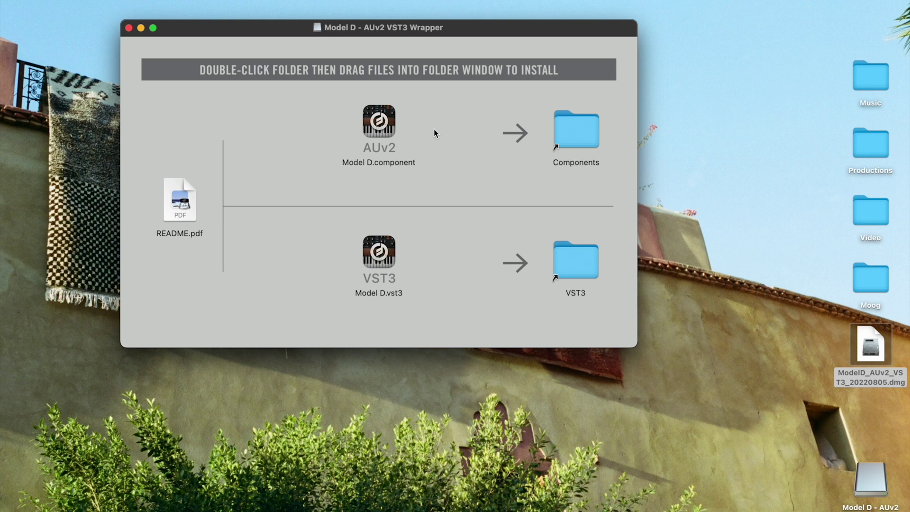
double_click(567, 137)
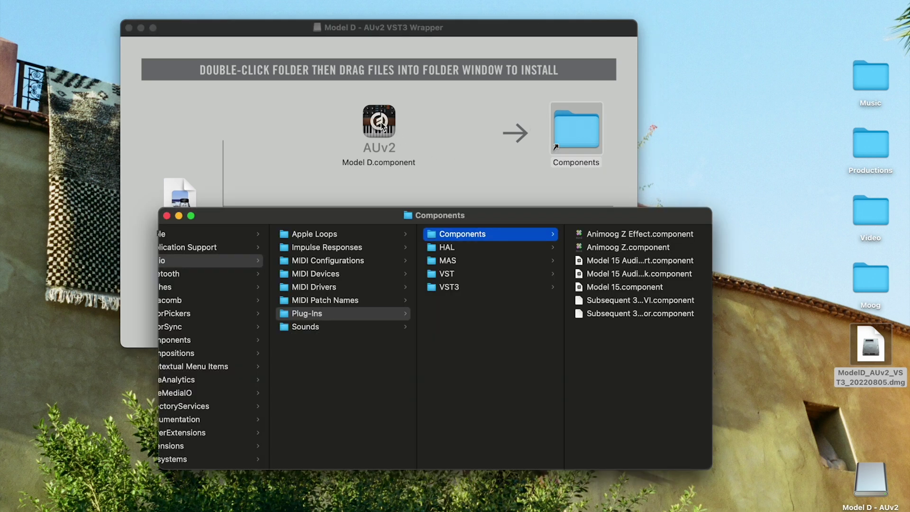
left_click_drag(382, 125, 619, 266)
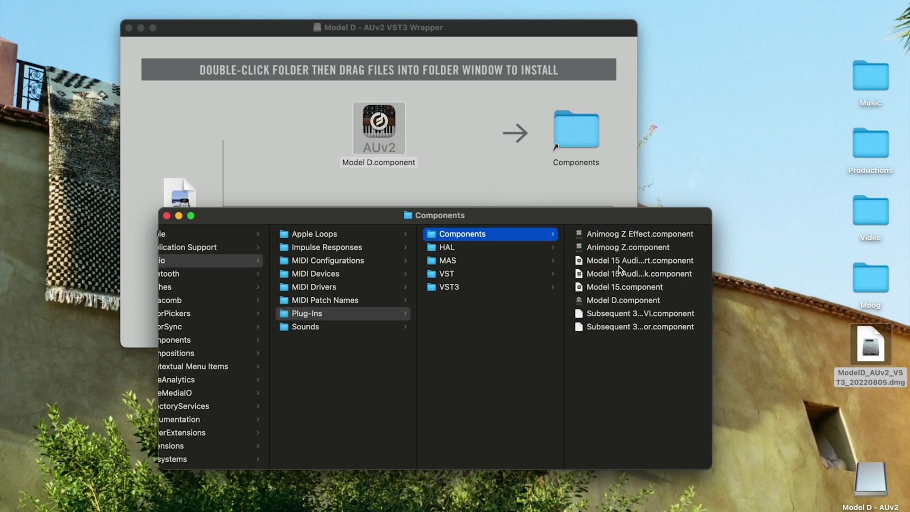
left_click(166, 215)
Step: Copy Model D.vst3 into the VST3 plug-ins folder and close the installer window
double_click(586, 261)
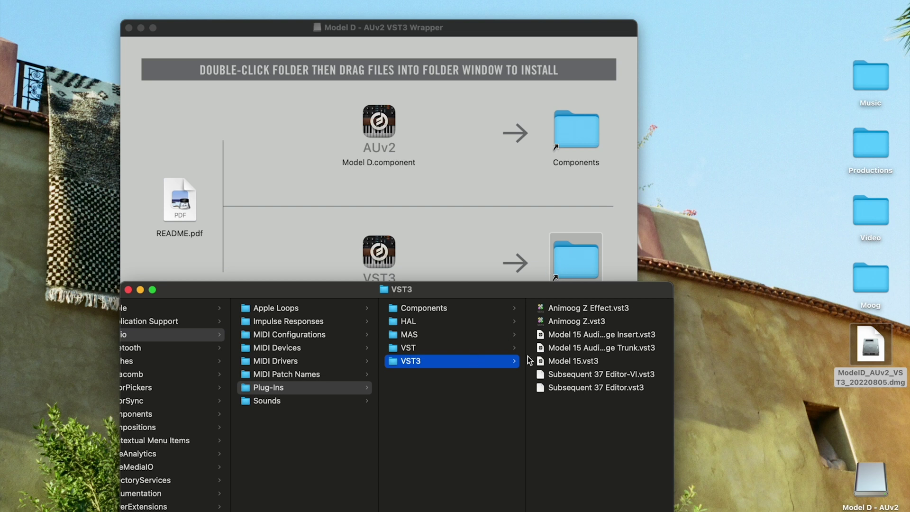
left_click_drag(386, 250, 569, 345)
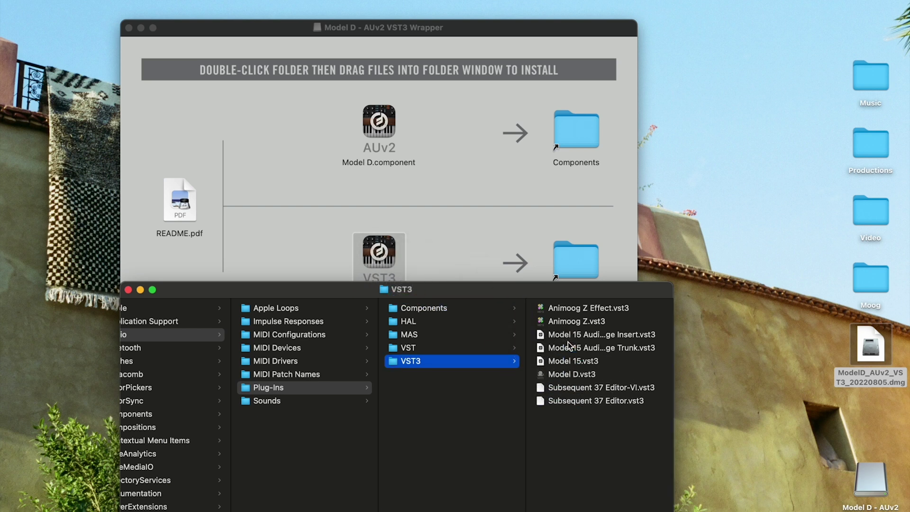
left_click(128, 290)
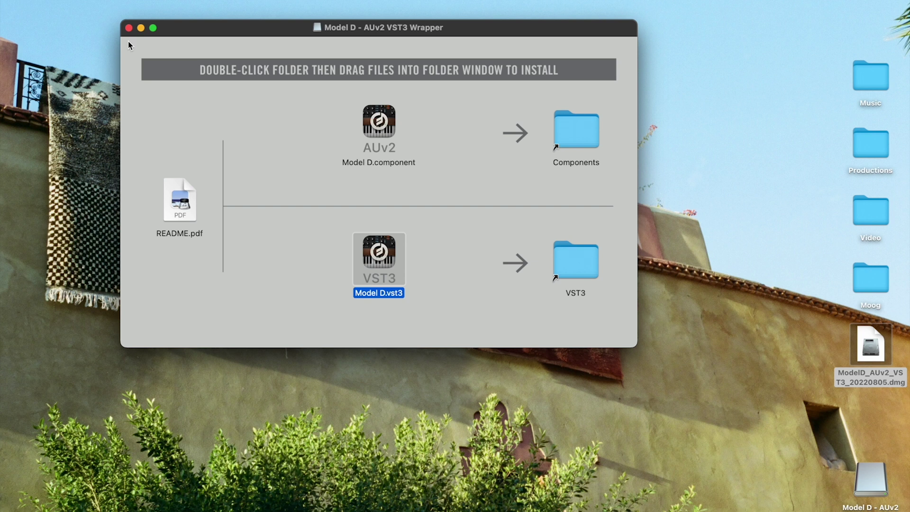
left_click(128, 27)
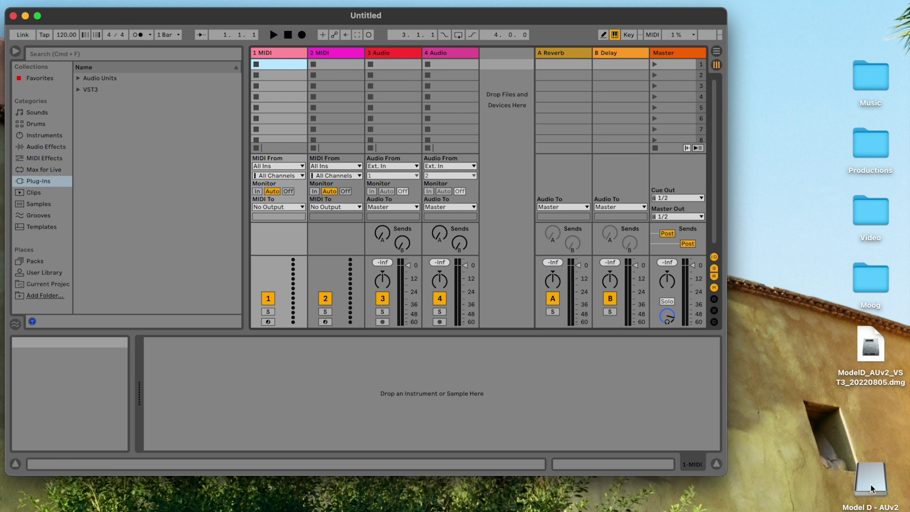
Step: Eject the Model D installer disk and move ModelD_AUv2_VST3_20220805.dmg to the Trash
left_click_drag(822, 456, 653, 509)
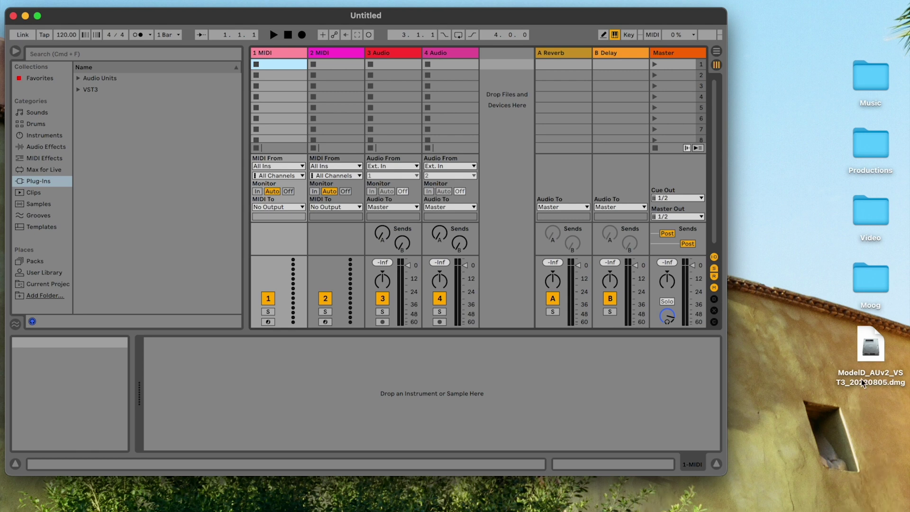
left_click(875, 353)
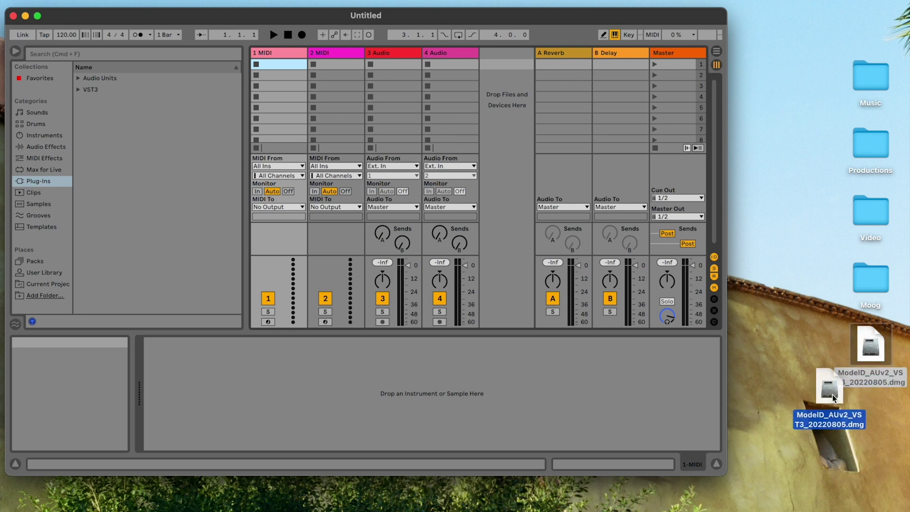
left_click_drag(875, 353, 653, 510)
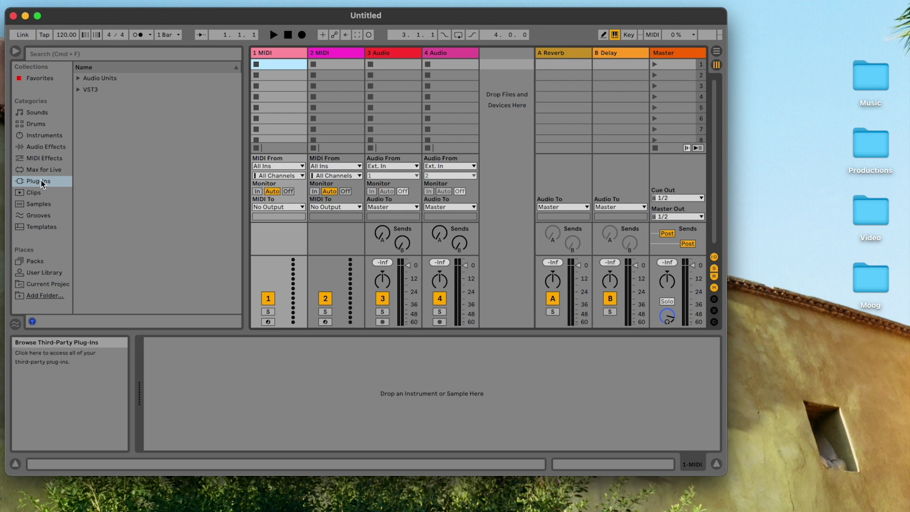
Step: Load Model D (wrapped) from Plug-Ins > VST3 > Moog onto the 1 MIDI track
left_click(79, 90)
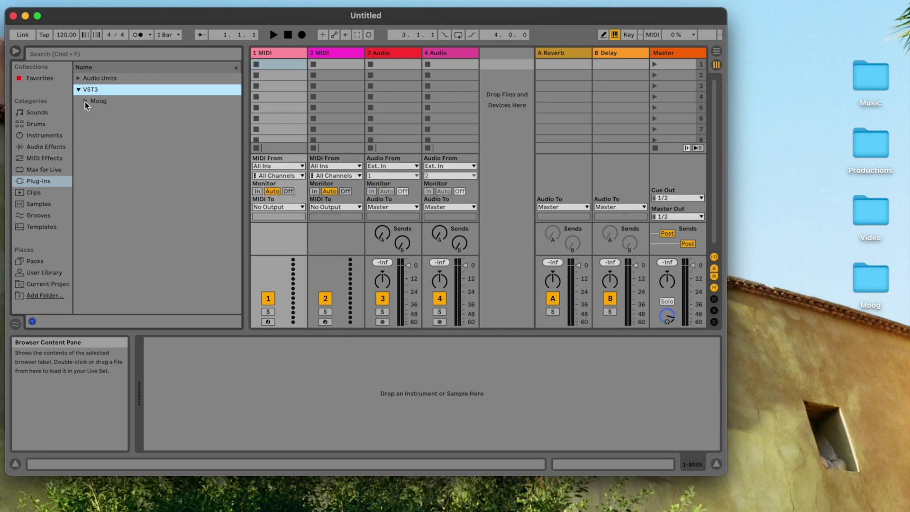
left_click(85, 101)
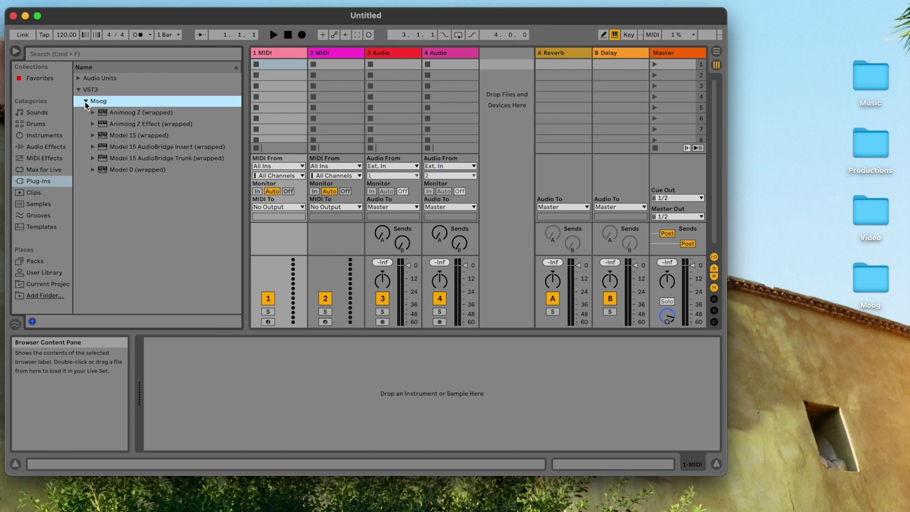
left_click(145, 170)
left_click_drag(237, 106, 280, 55)
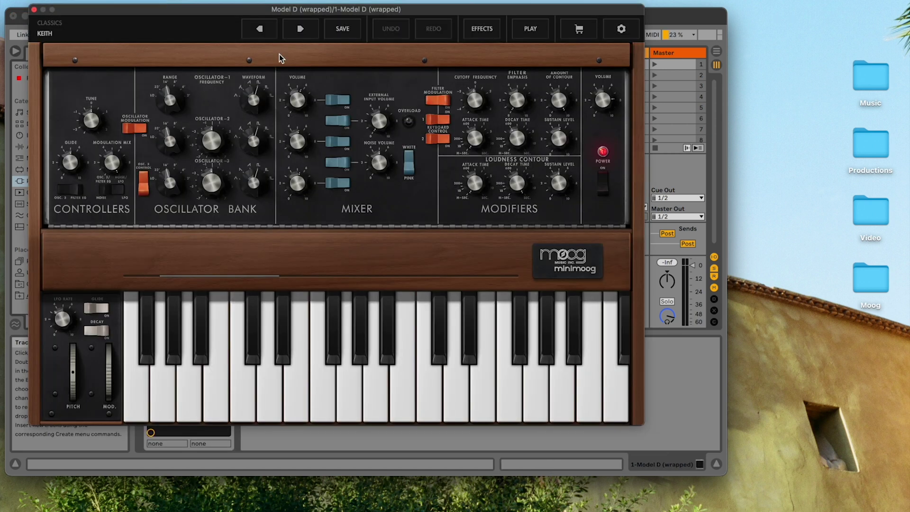
Step: Load preset 23, SANTA MIRA, from the VELLUTO GIALLO bank in Model D's preset browser
left_click(117, 38)
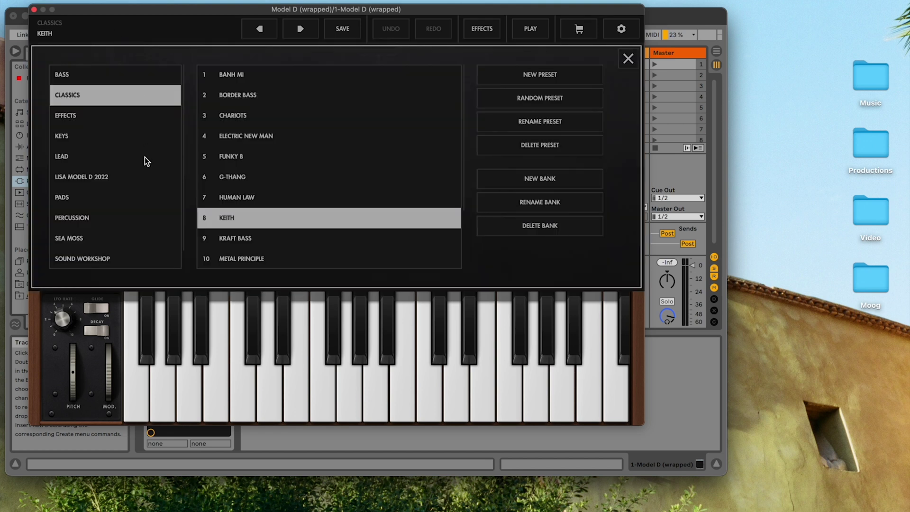
scroll(144, 158, "down", 1)
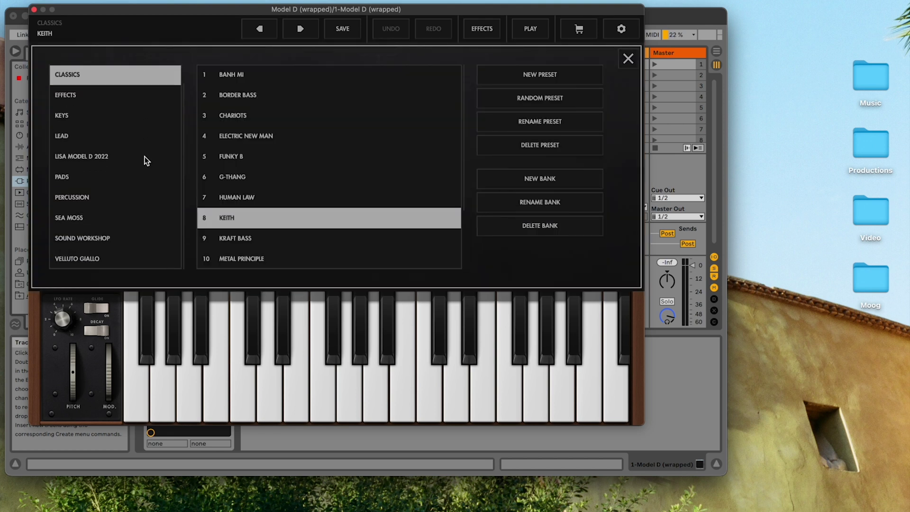
left_click(107, 261)
scroll(237, 243, "down", 10)
scroll(237, 243, "up", 2)
left_click(277, 160)
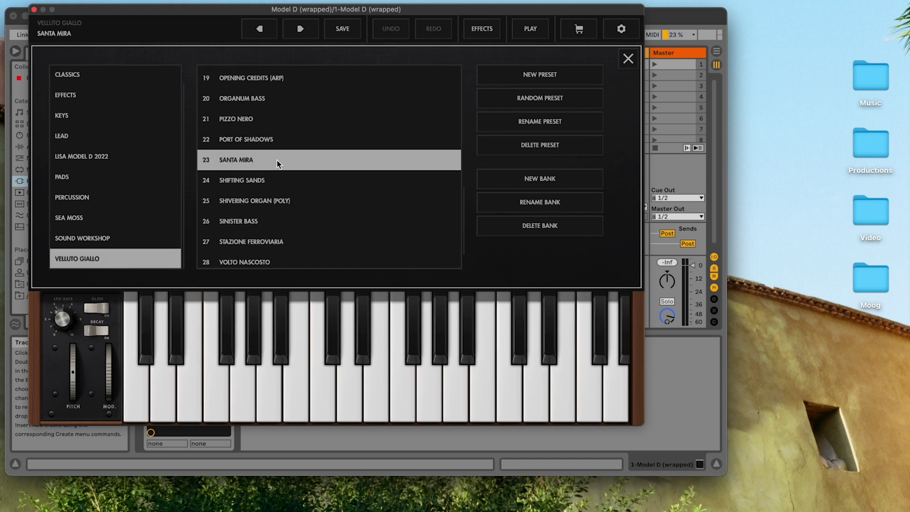
left_click_drag(283, 11, 563, 30)
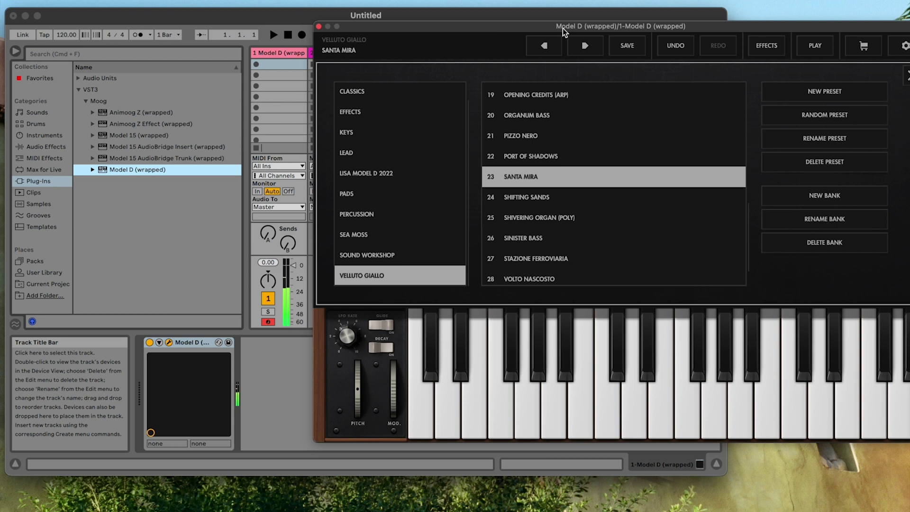
Step: Create an empty MIDI clip in track 1's first clip slot
left_click(319, 26)
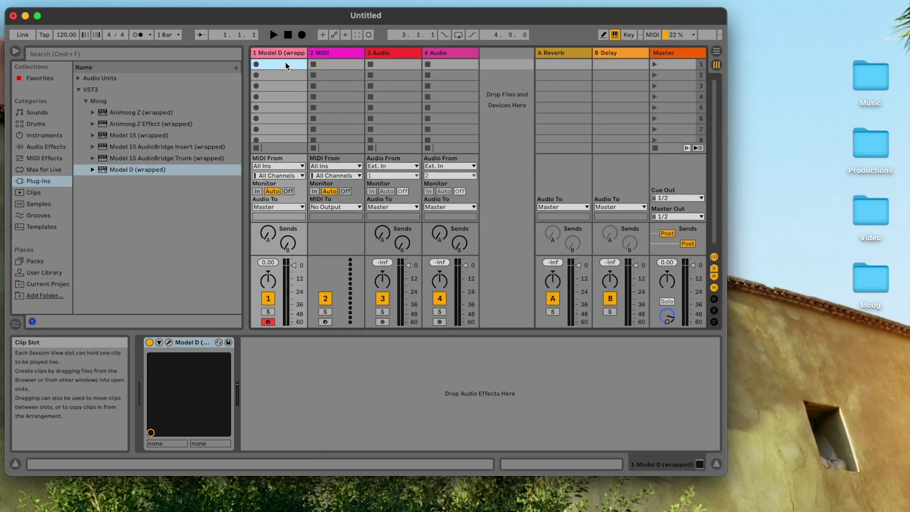
double_click(285, 63)
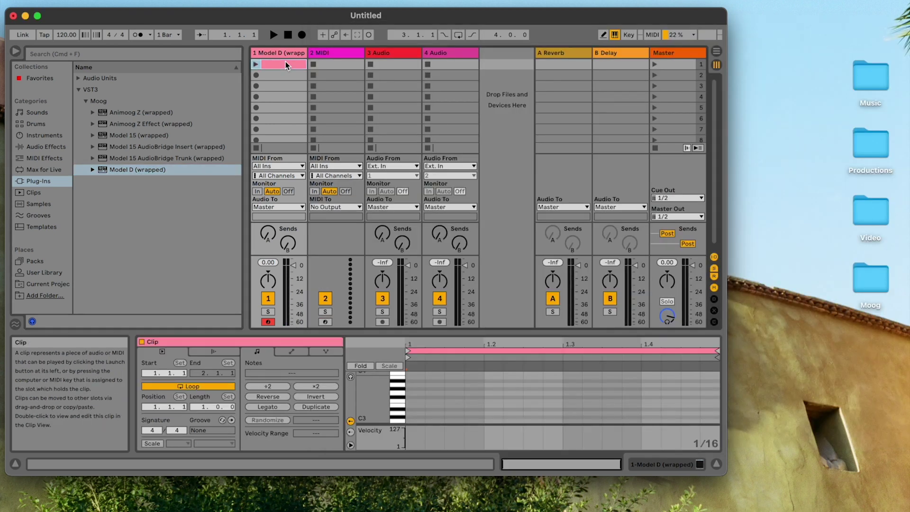
left_click(434, 411)
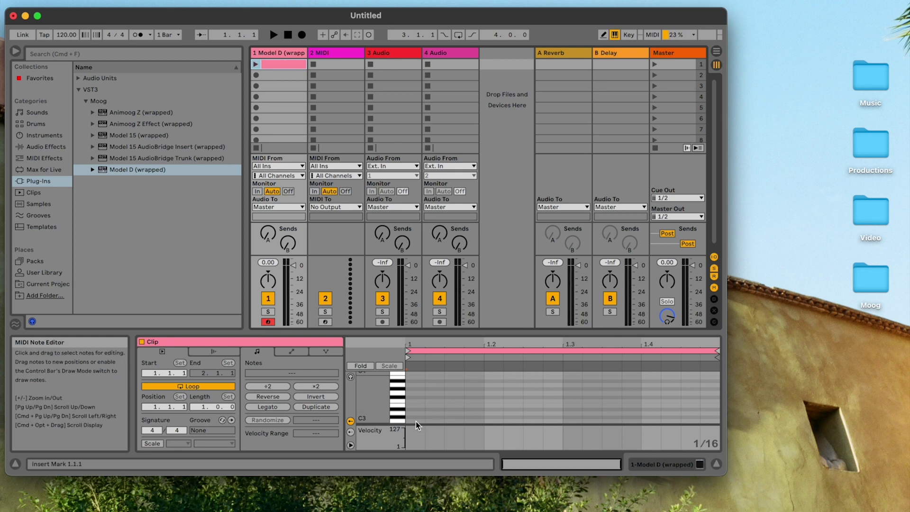
Step: Add notes C3, D#3, F3 and G3 on beats one to four, then play and stop the clip
double_click(416, 421)
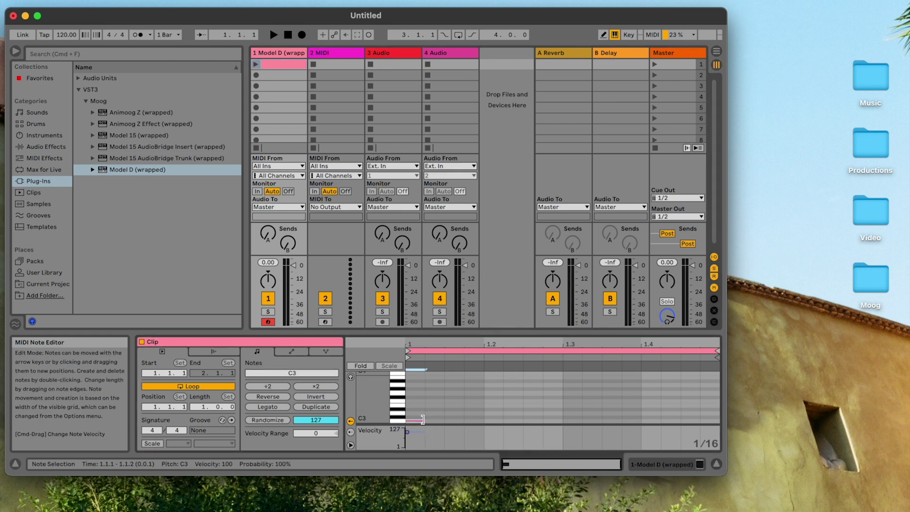
double_click(494, 409)
double_click(570, 400)
double_click(653, 393)
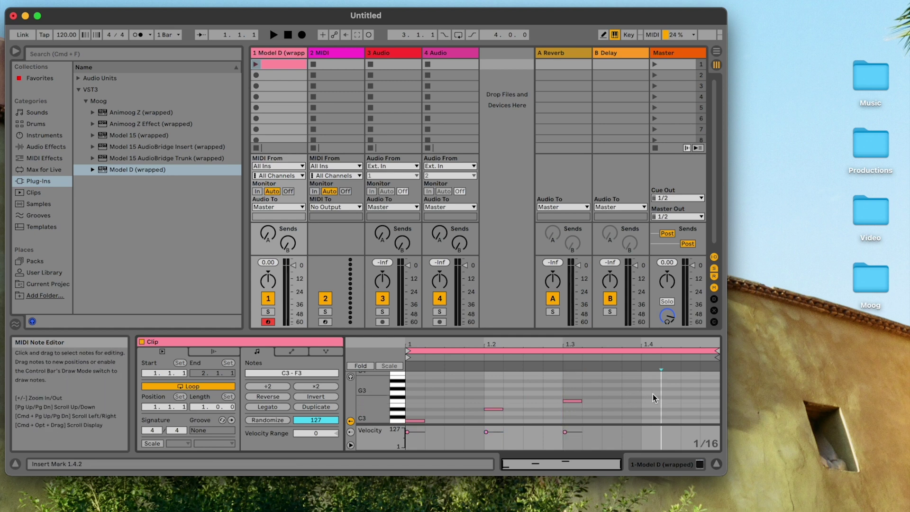
left_click(257, 63)
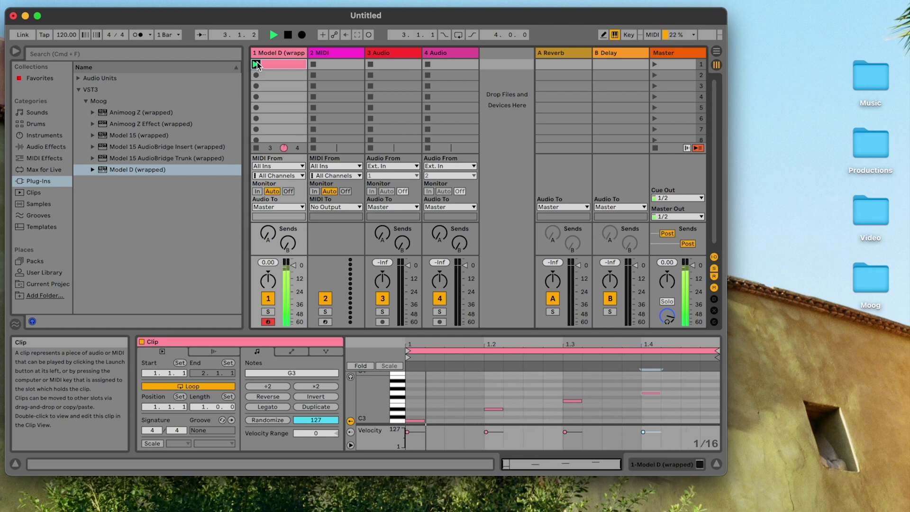
left_click(289, 36)
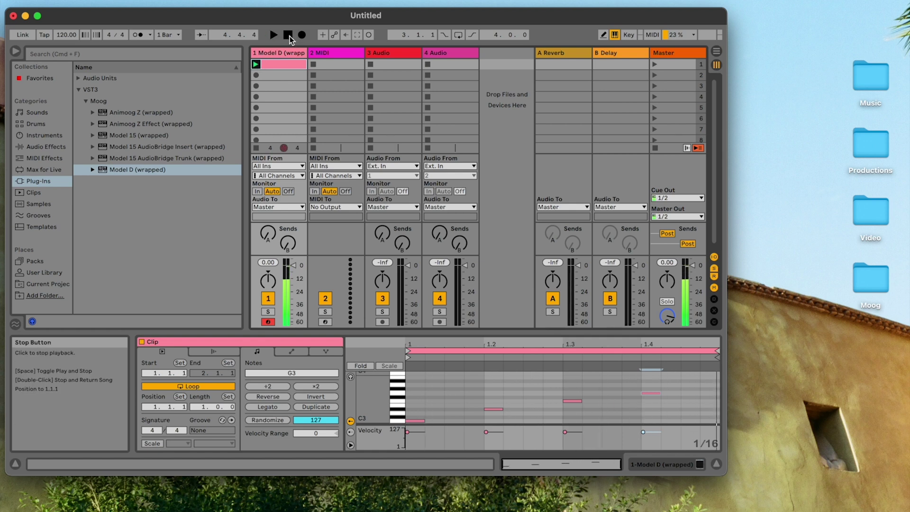